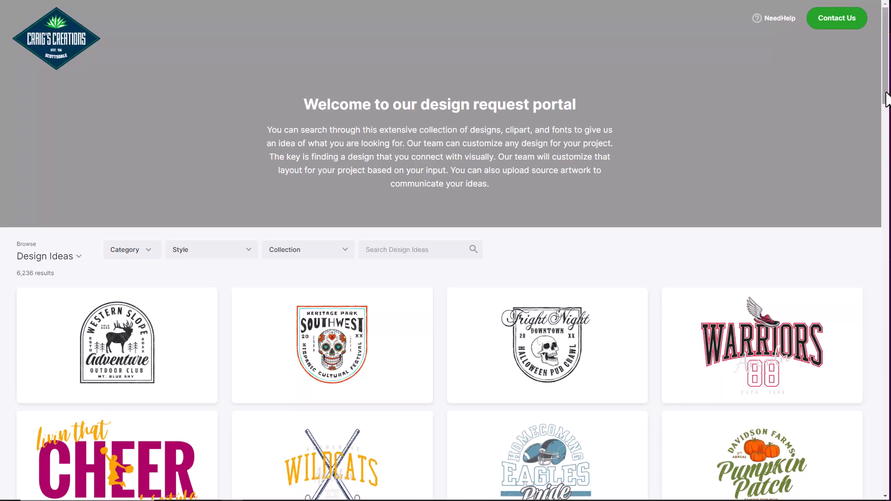
Browse the designs in the design request portal, switch to GraphicsFlow and open the Art Portal's management settings
drag(888, 99, 888, 190)
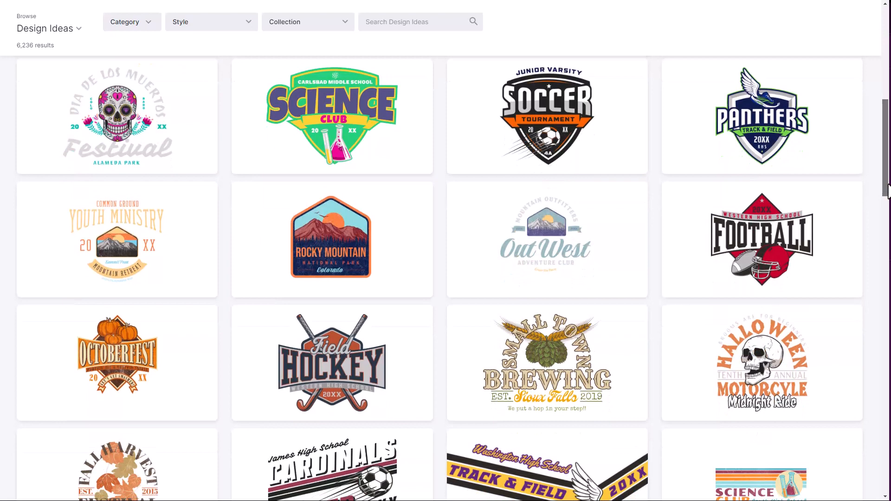
click(536, 104)
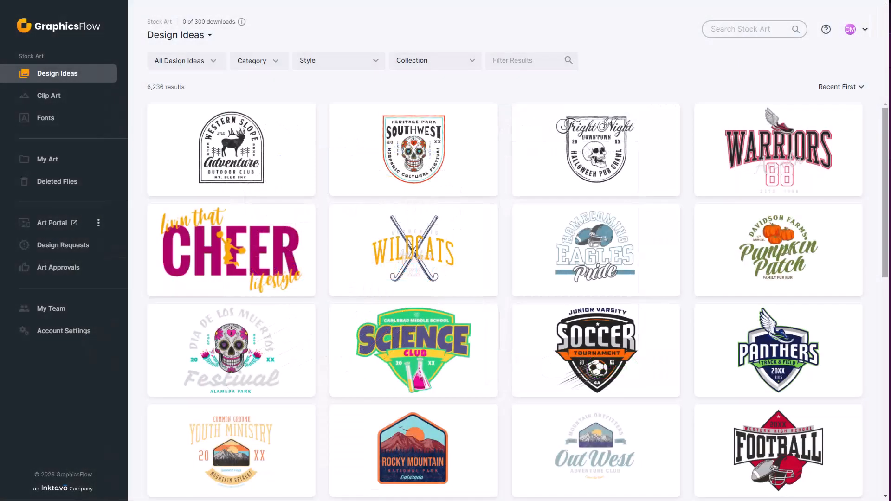
mouse_move(191, 124)
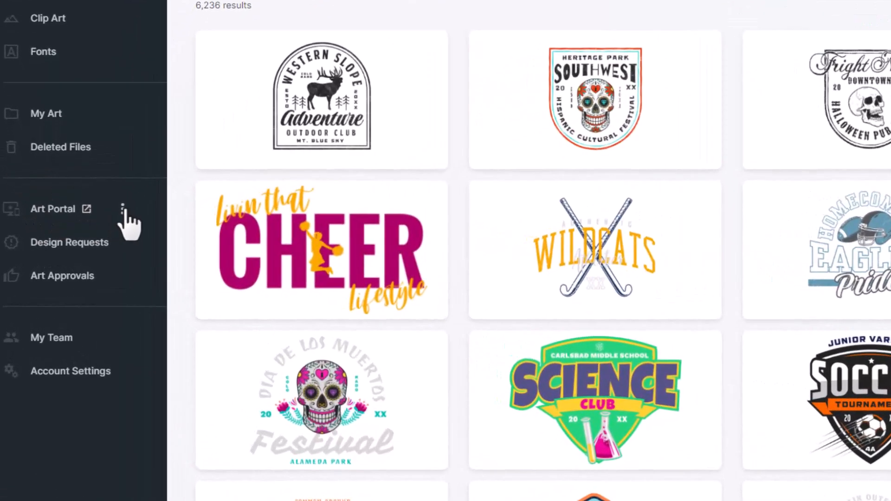
click(99, 223)
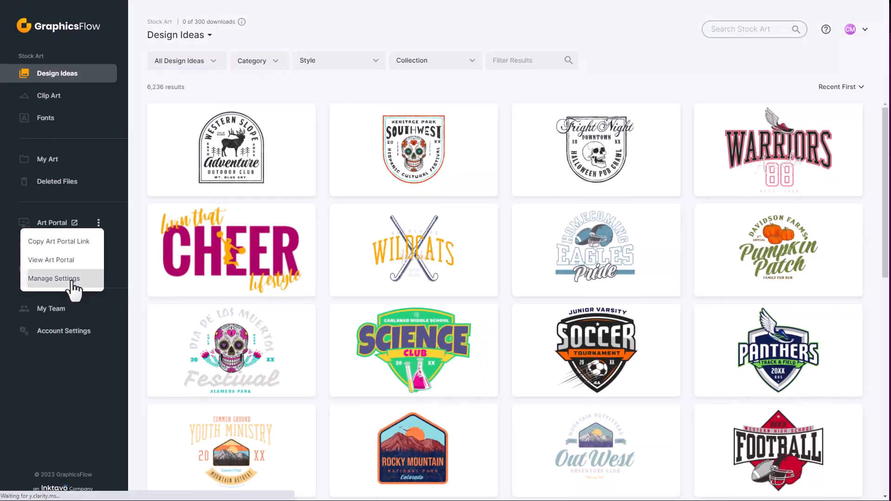
click(71, 283)
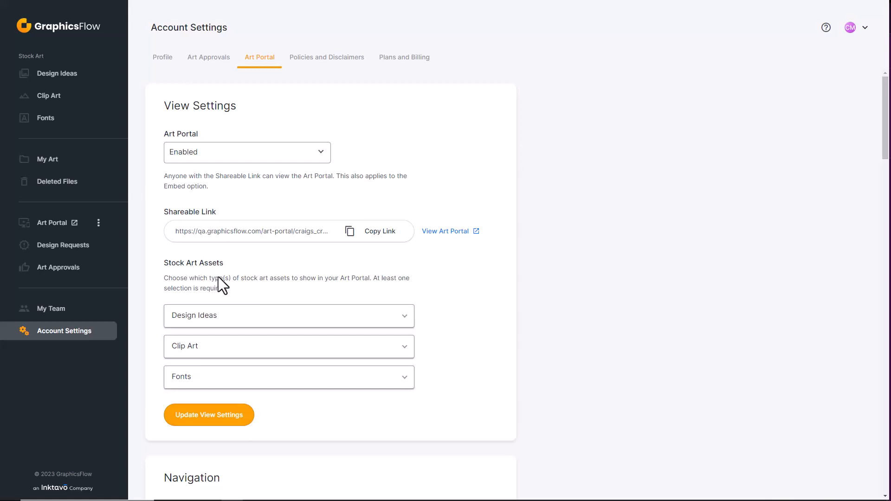
Limit the Design Ideas categories shown in the Art Portal to Sports, with all its subcategories included
click(407, 327)
scroll(378, 391, down, 1)
scroll(376, 384, down, 2)
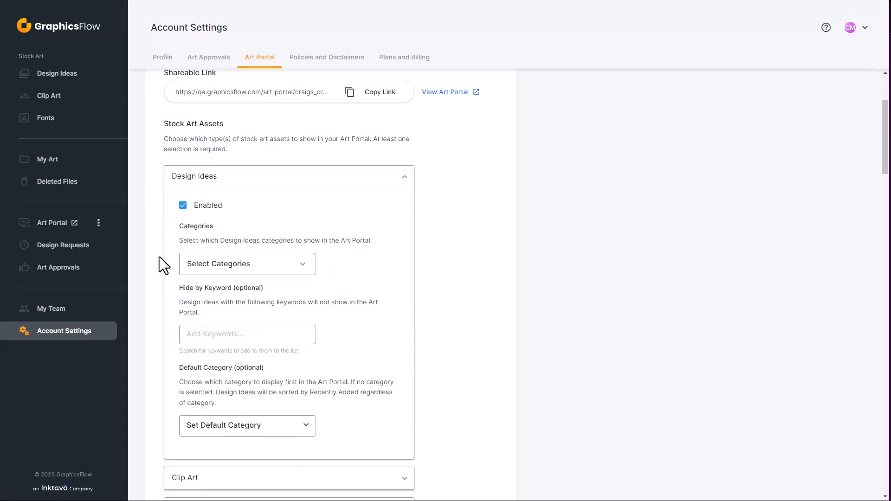
click(303, 265)
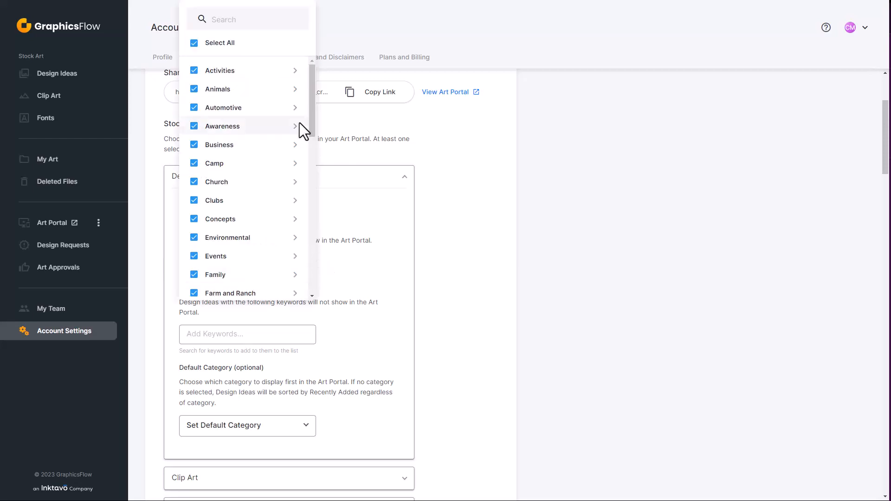
click(194, 44)
drag(312, 114, 303, 255)
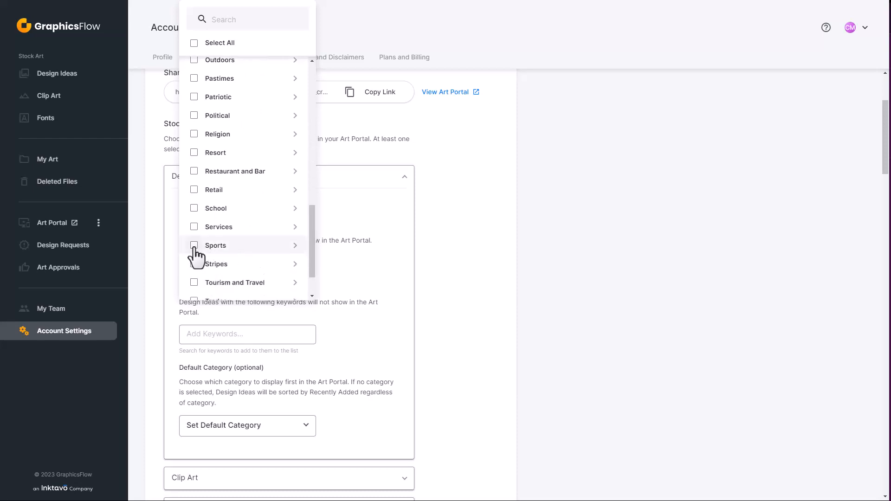
click(194, 246)
click(298, 250)
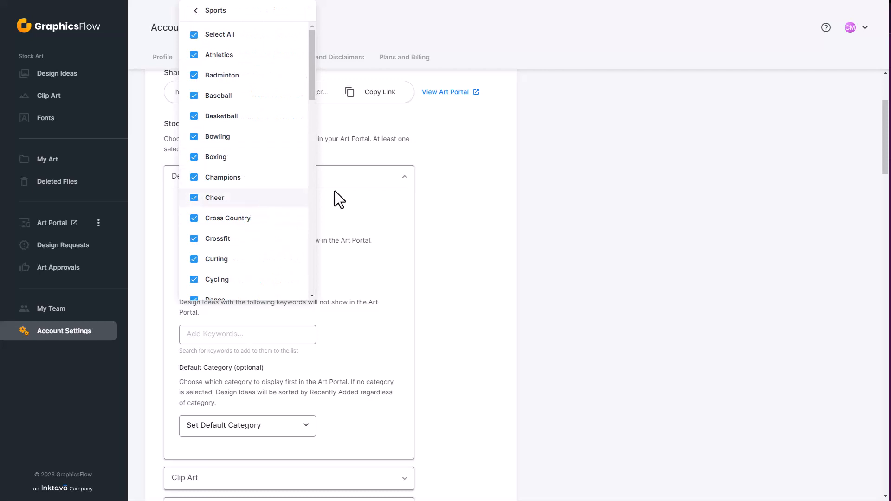
click(352, 209)
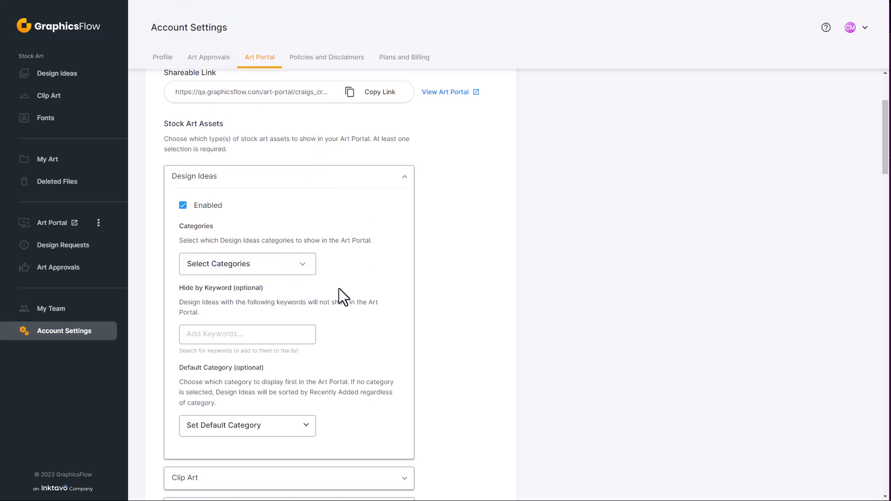
Hide Design Ideas that have the keyword "pickeball" from the Art Portal
click(207, 337)
text(pi)
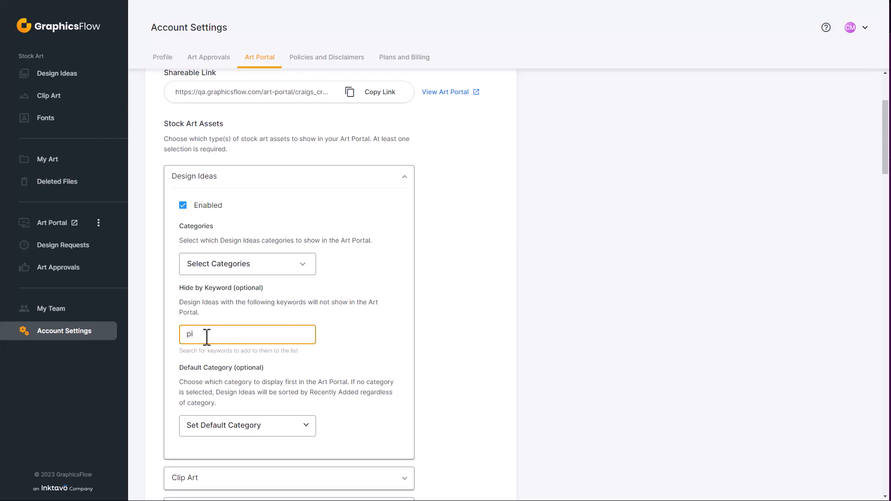
text(ck)
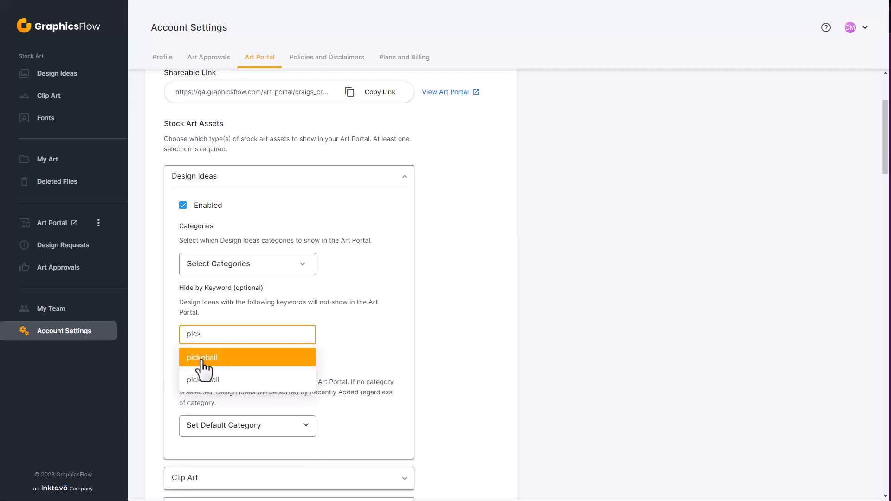
click(203, 362)
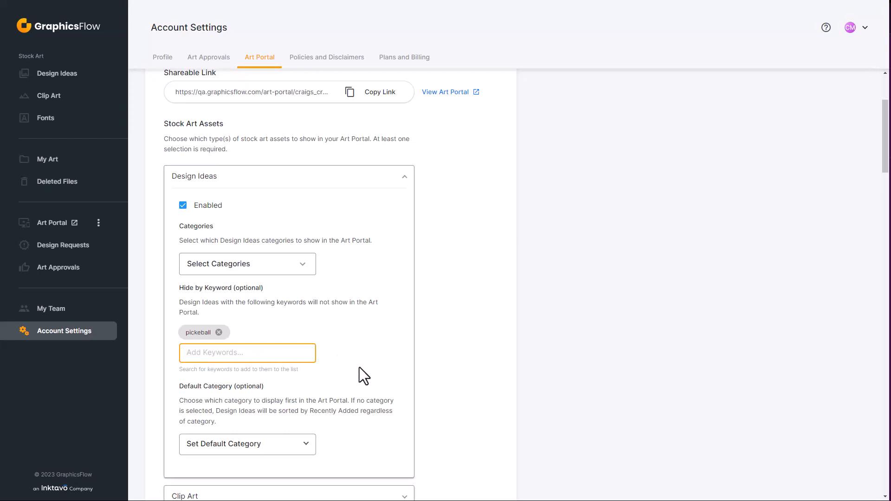
Limit the Clip Art categories shown in the Art Portal to Mascots and Sports
scroll(360, 367, down, 5)
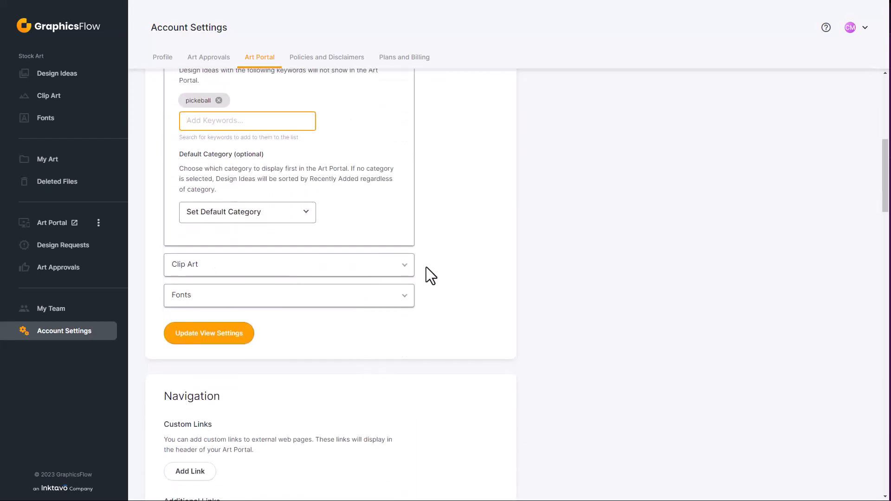
click(400, 267)
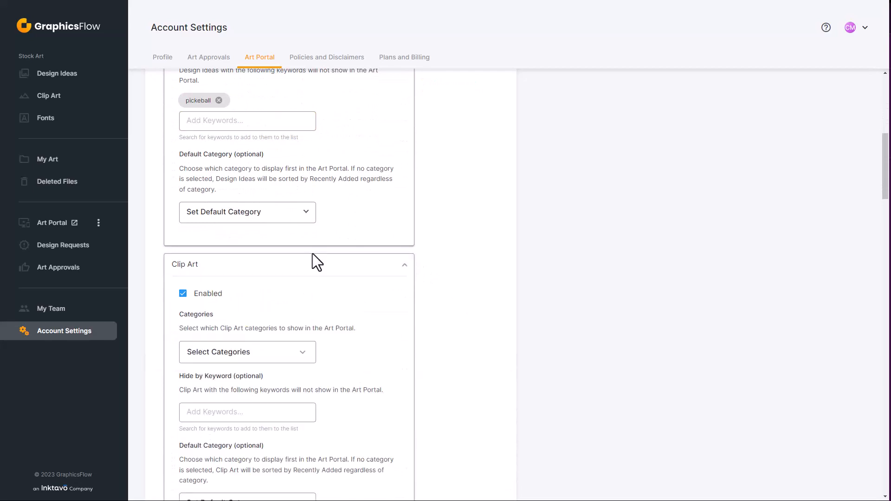
click(302, 354)
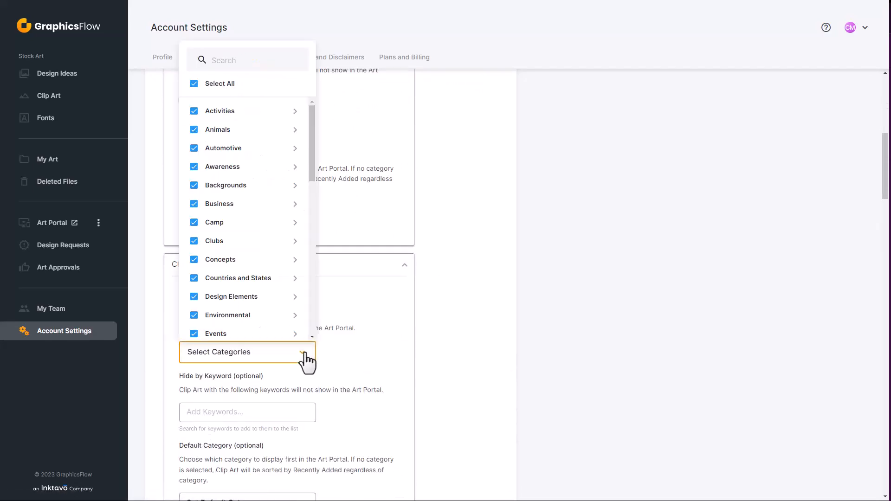
click(193, 83)
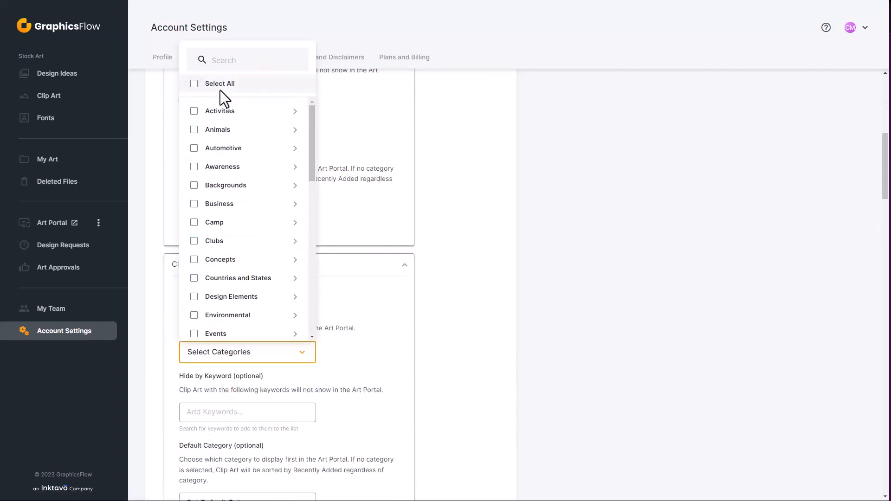
scroll(230, 330, down, 5)
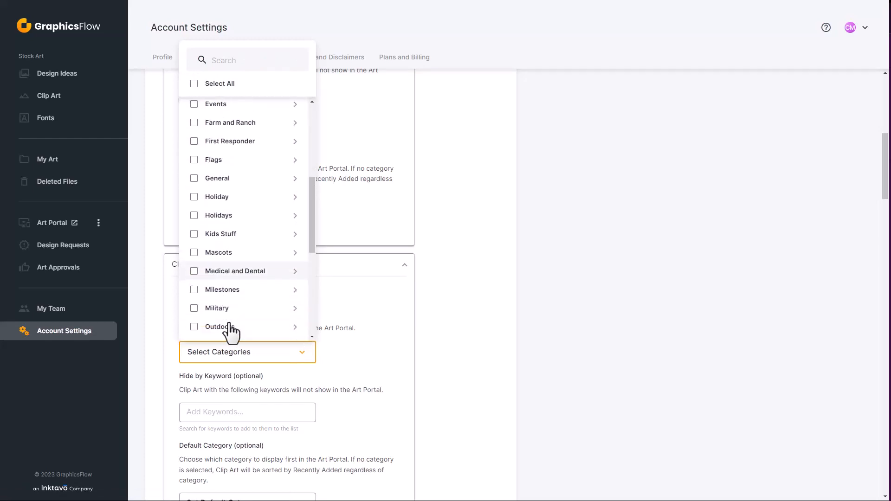
click(195, 254)
scroll(232, 269, down, 1)
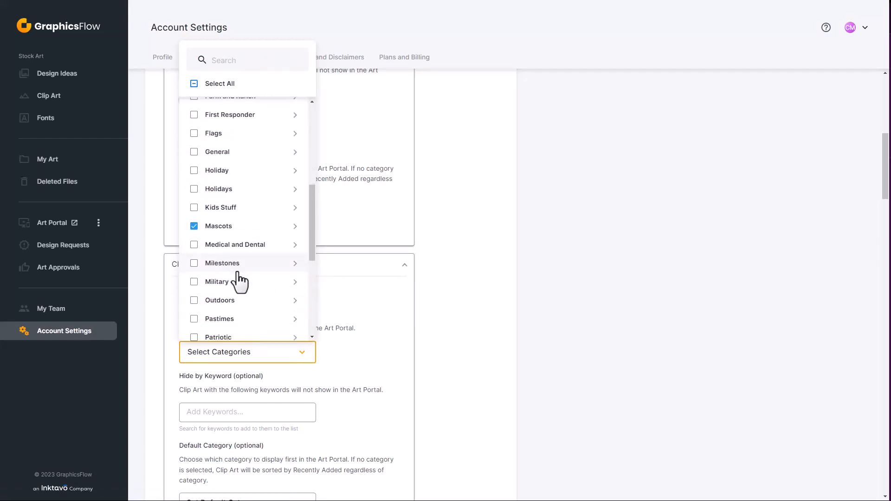
scroll(238, 279, down, 3)
click(194, 306)
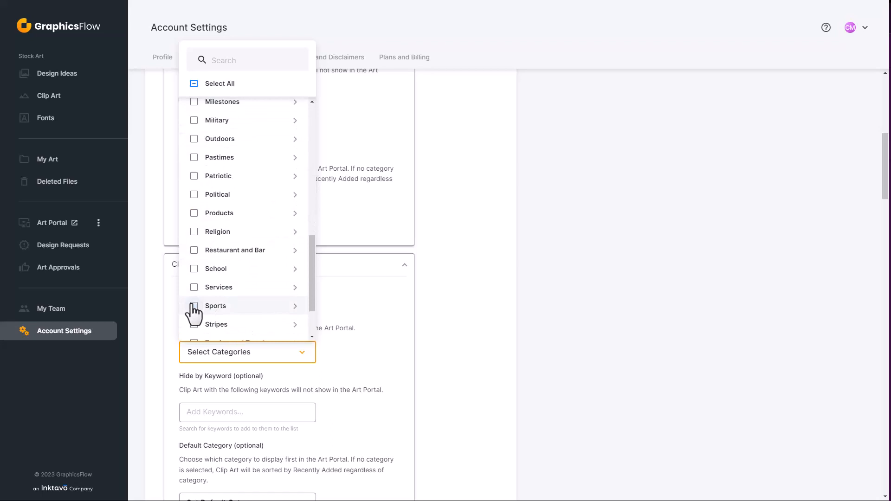
click(349, 293)
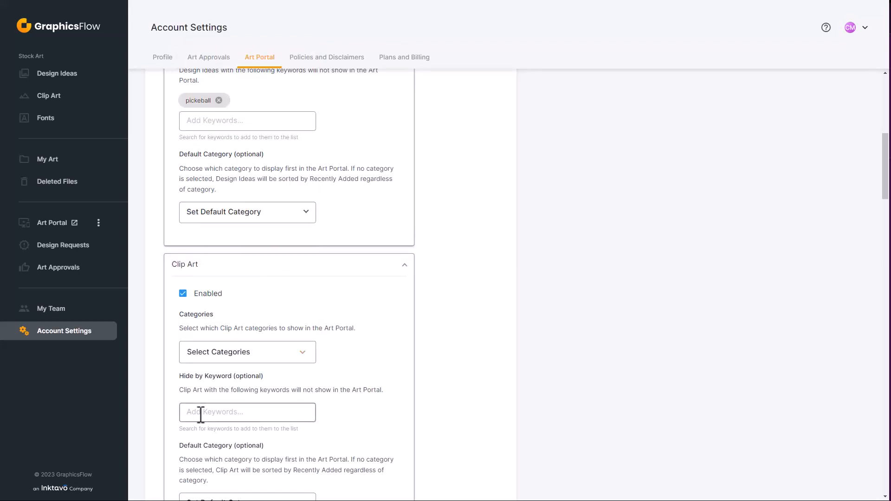
Hide Clip Art with the keyword "pickleball" and set the Clip Art default category to Mascots
text(pick)
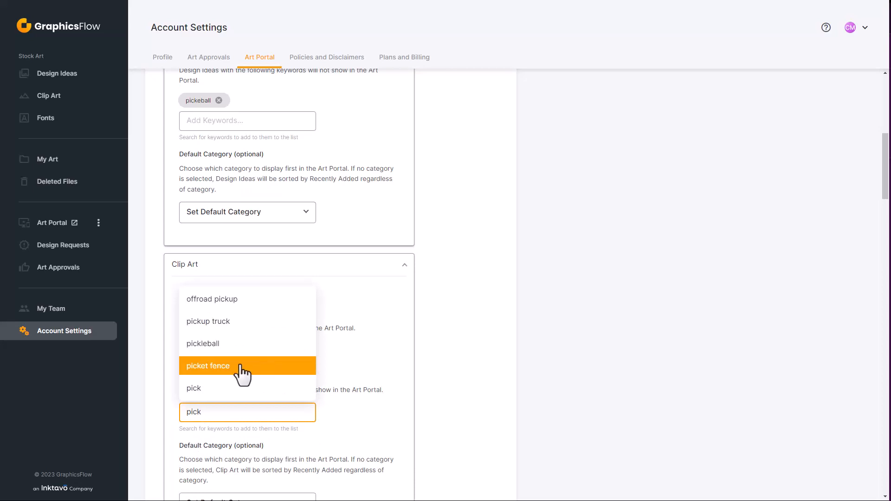
click(220, 346)
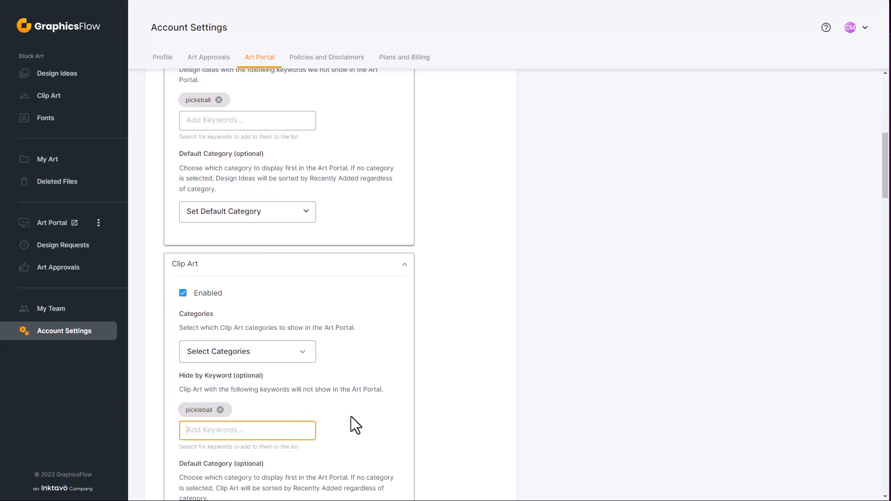
scroll(351, 416, down, 3)
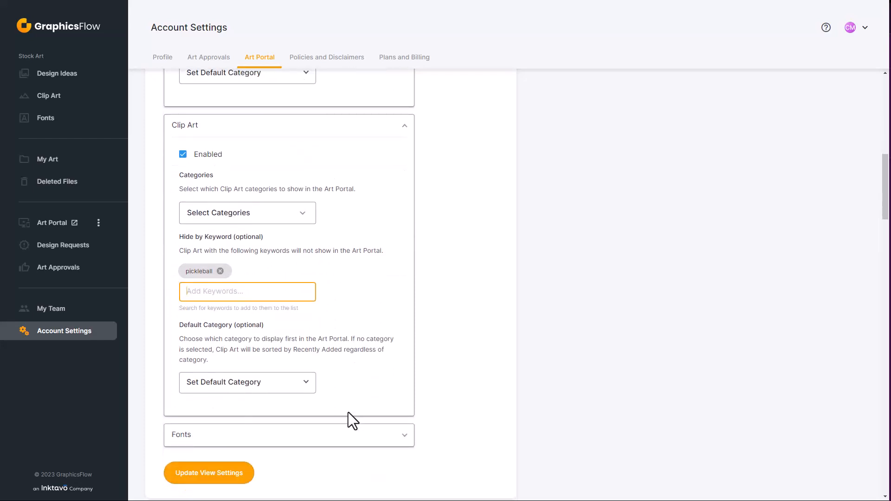
click(307, 392)
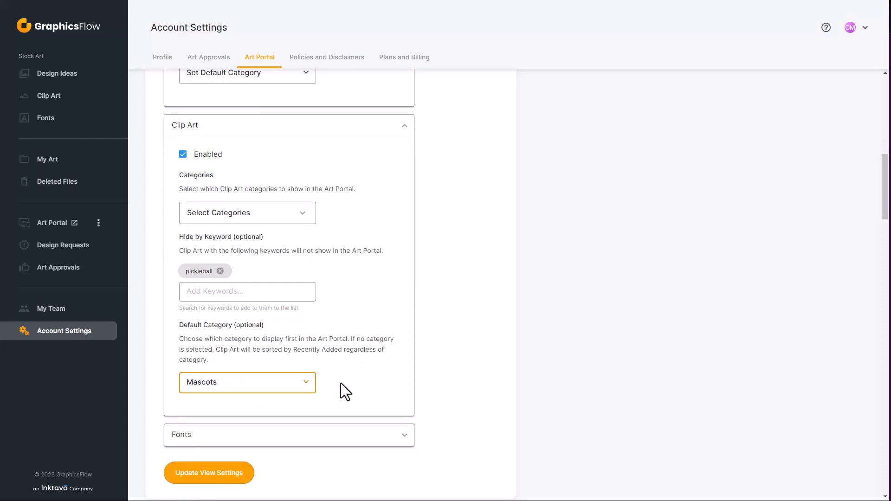
Set the default category of Design Ideas to Sports
scroll(320, 279, up, 3)
click(307, 214)
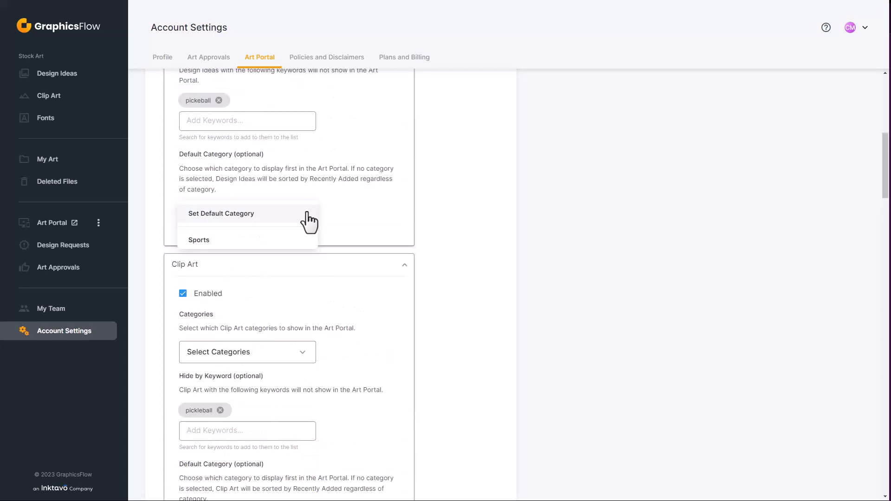
click(199, 240)
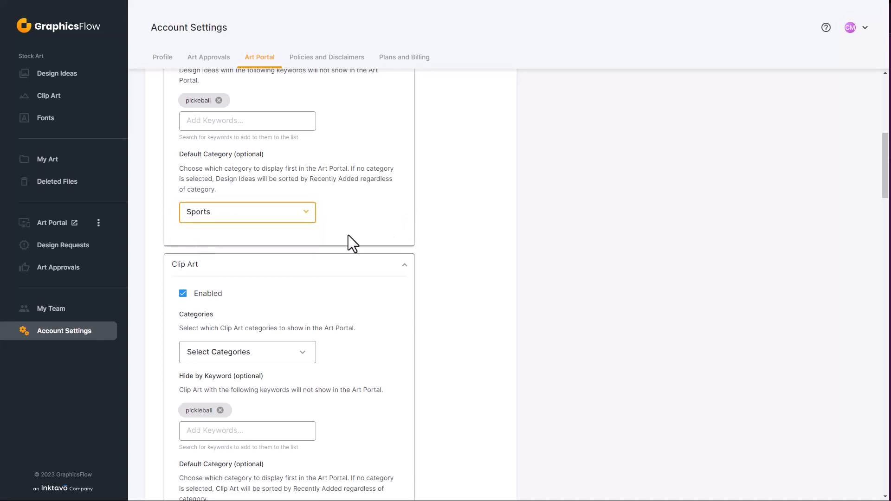
Expand the Fonts asset options and save the Art Portal's view settings with fonts left enabled
scroll(325, 239, down, 5)
scroll(299, 237, down, 3)
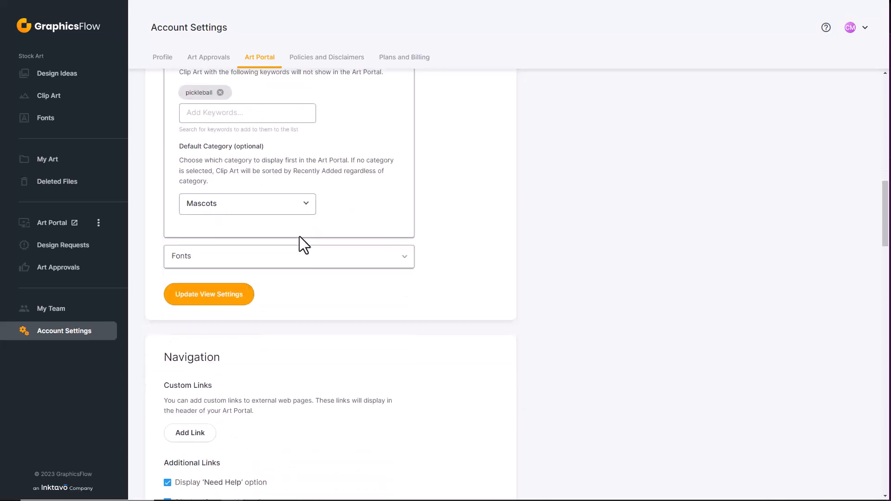
click(405, 215)
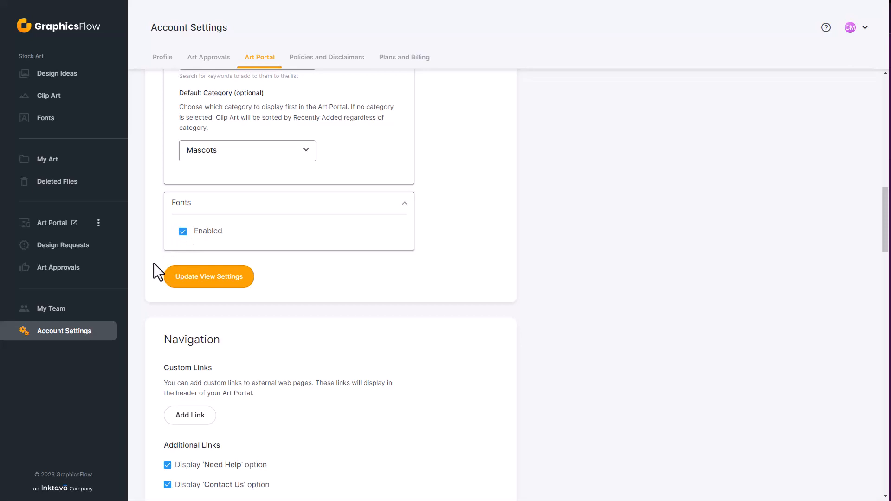
click(213, 278)
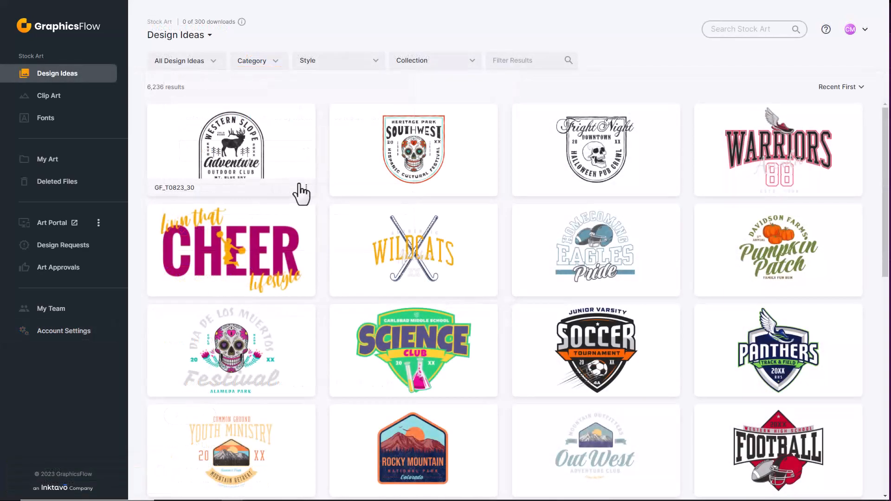
Hide the Western Slope Adventure design (GF_T0823_30) in the Art Portal
click(305, 191)
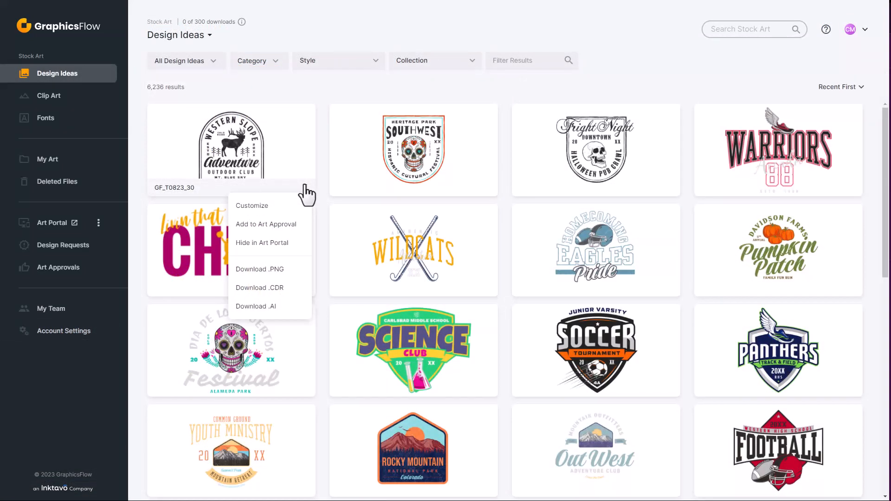
click(272, 246)
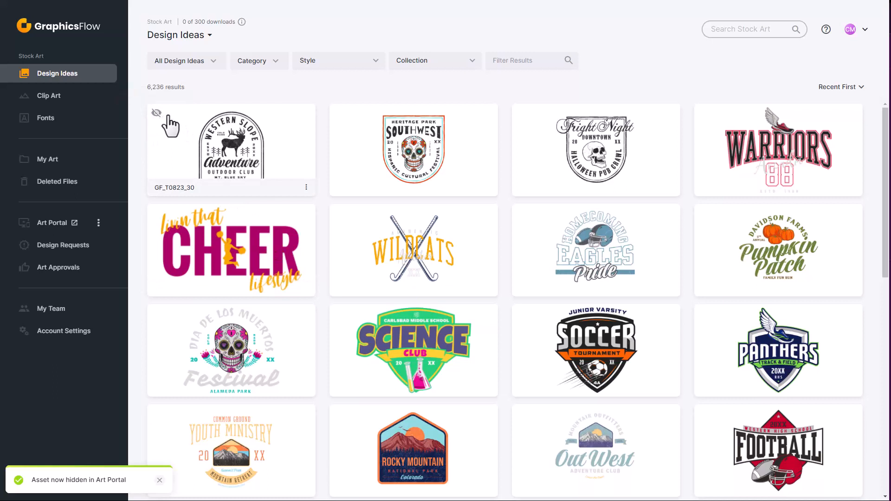
Filter Design Ideas to those manually hidden in the Art Portal and show the Western Slope Adventure design (GF_T0823_30) in the portal again
click(216, 64)
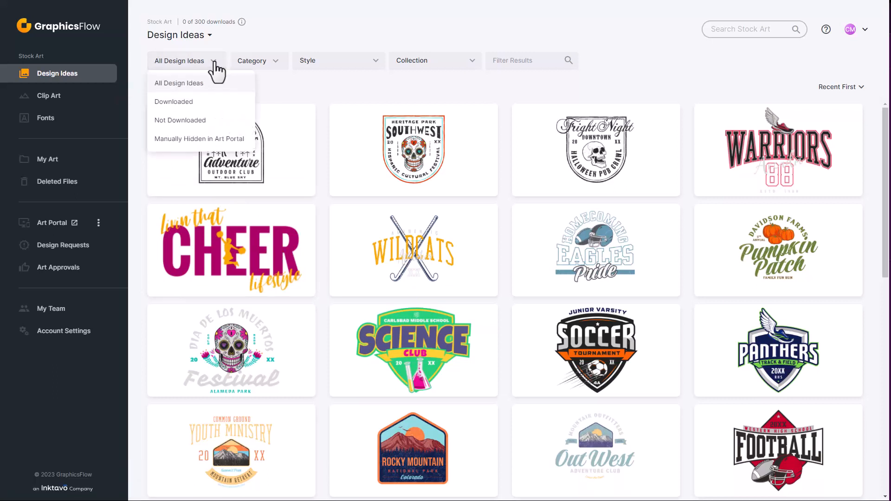
click(173, 139)
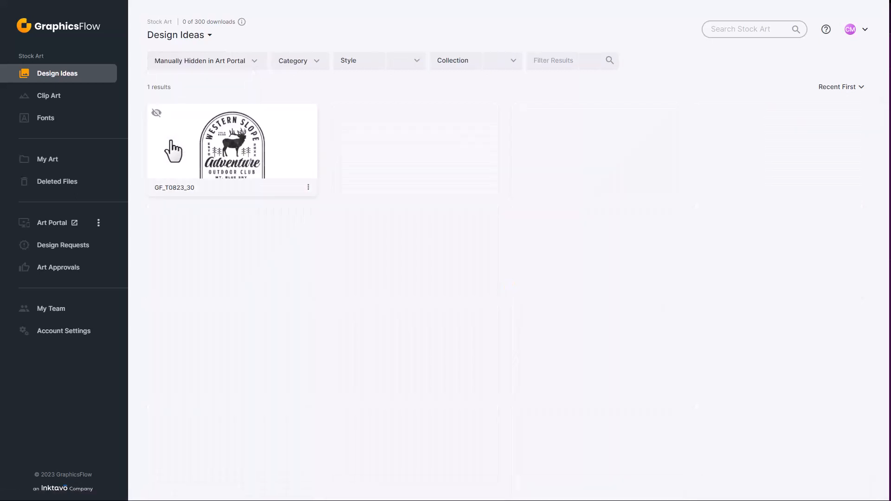
click(307, 188)
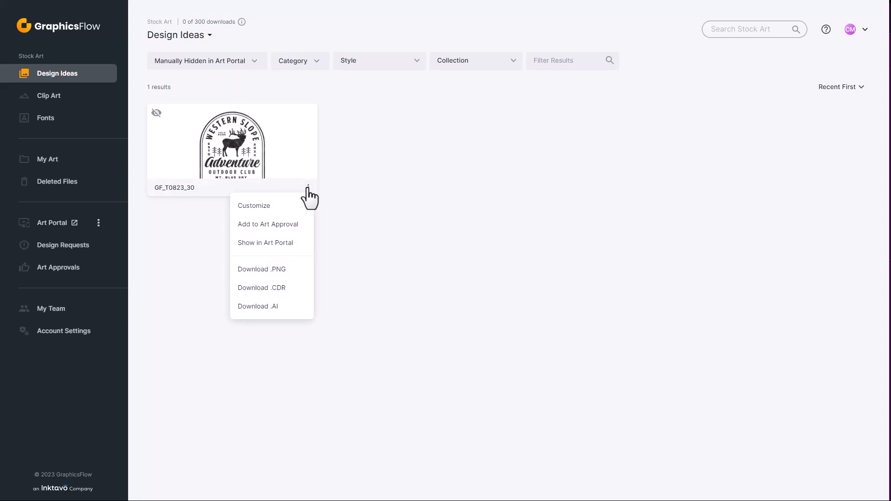
click(243, 246)
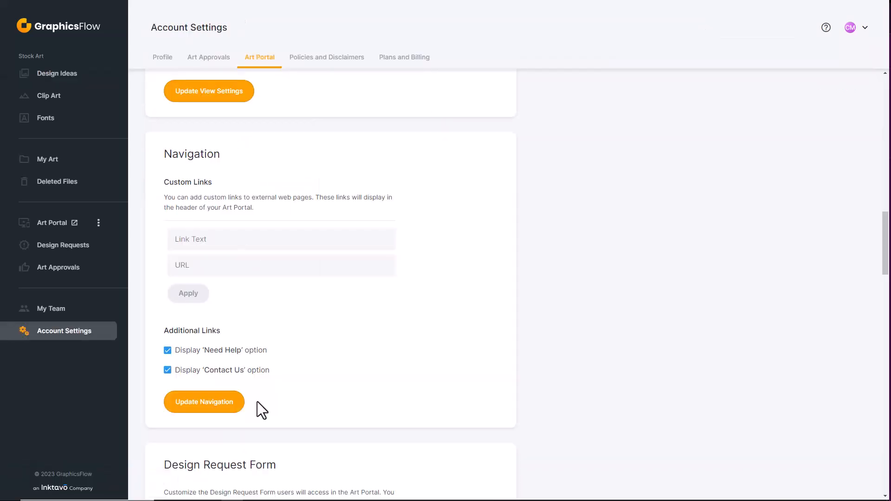
Relabel the design request form's multi-line custom field as "Tell us about your design request." and apply it
scroll(257, 402, down, 7)
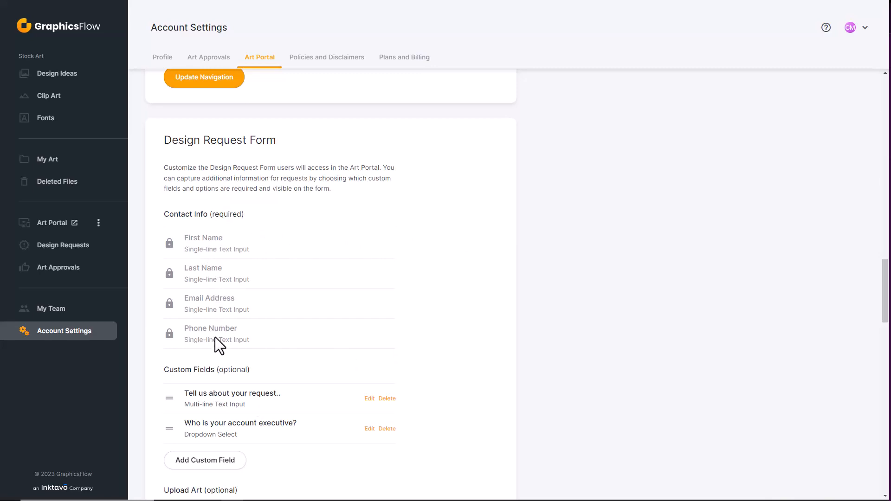
scroll(302, 218, down, 3)
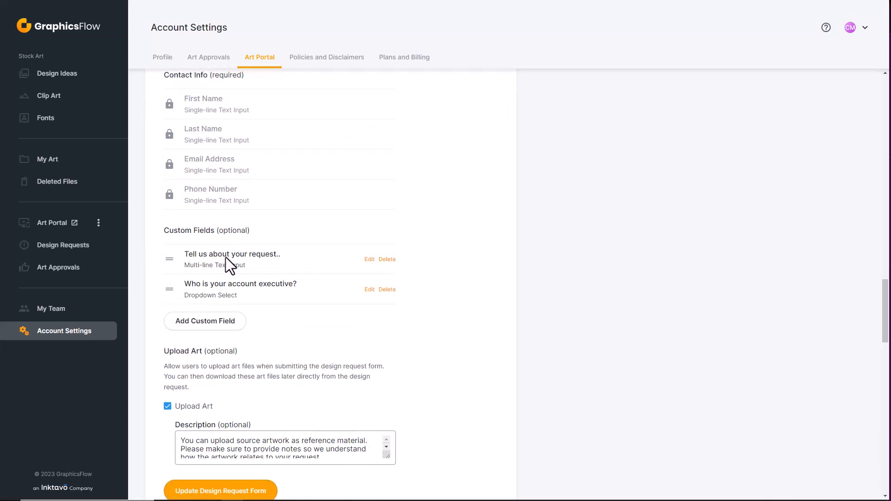
click(370, 260)
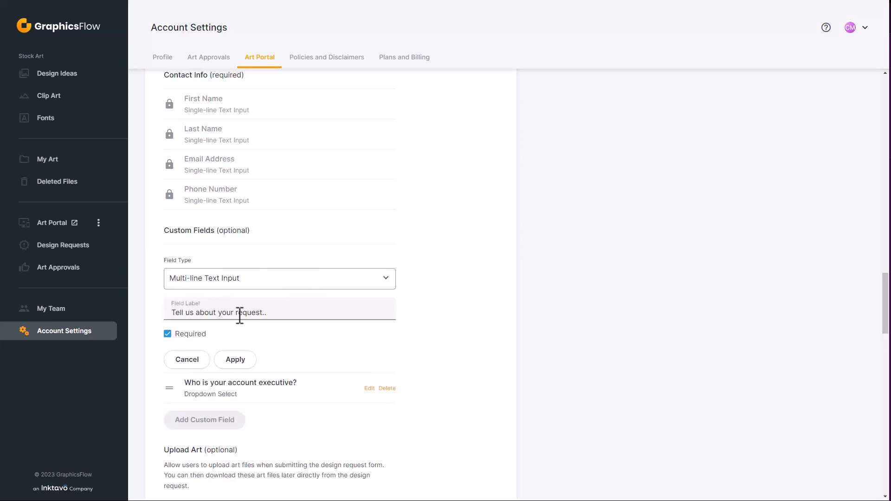
text(design)
click(308, 312)
click(236, 361)
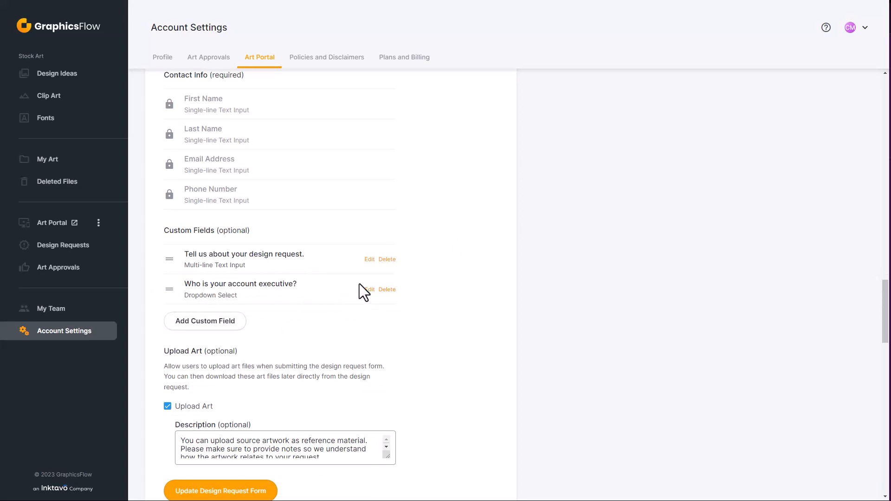
Review the choices, available field types and required setting of the "Who is your account executive?" custom field, applying it without changes
click(370, 289)
scroll(275, 293, down, 3)
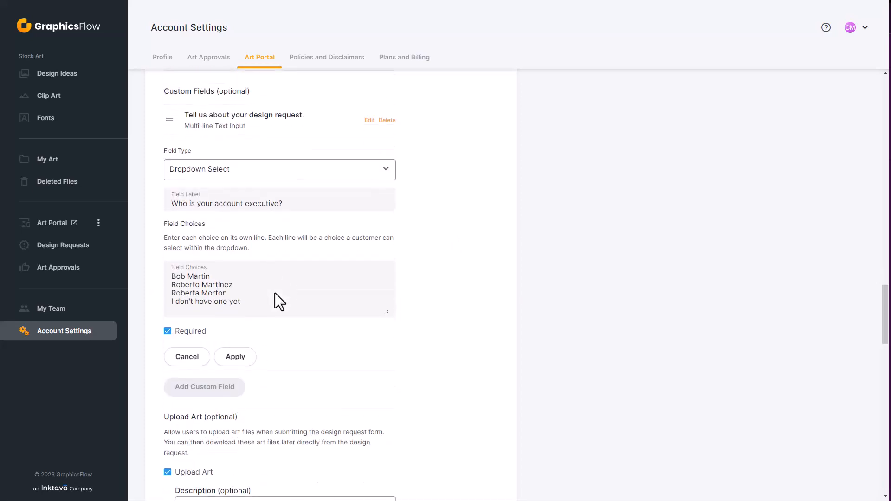
click(389, 176)
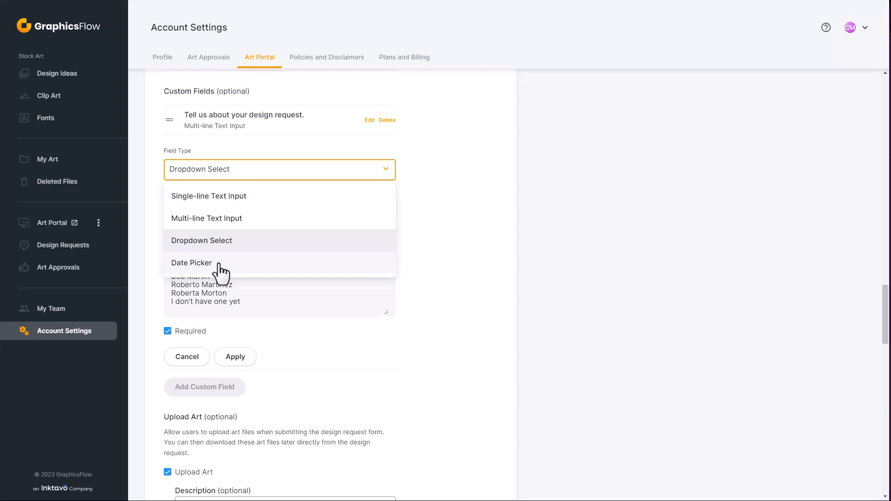
key(Escape)
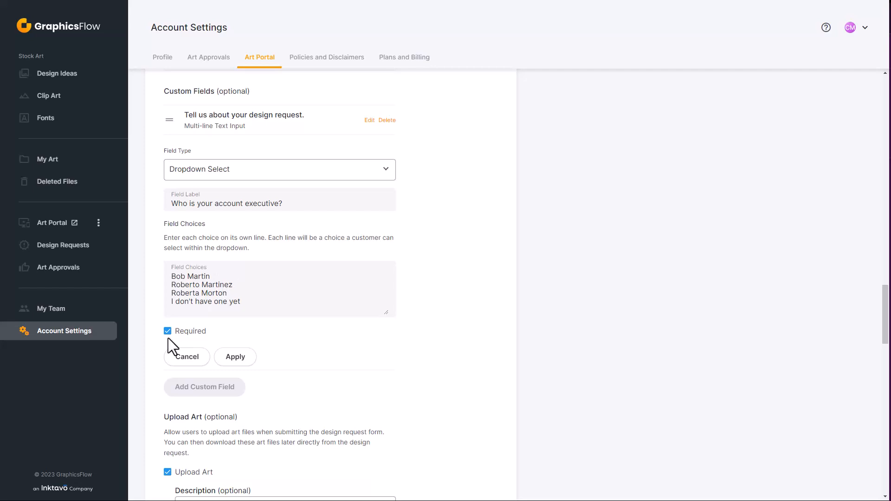
click(235, 357)
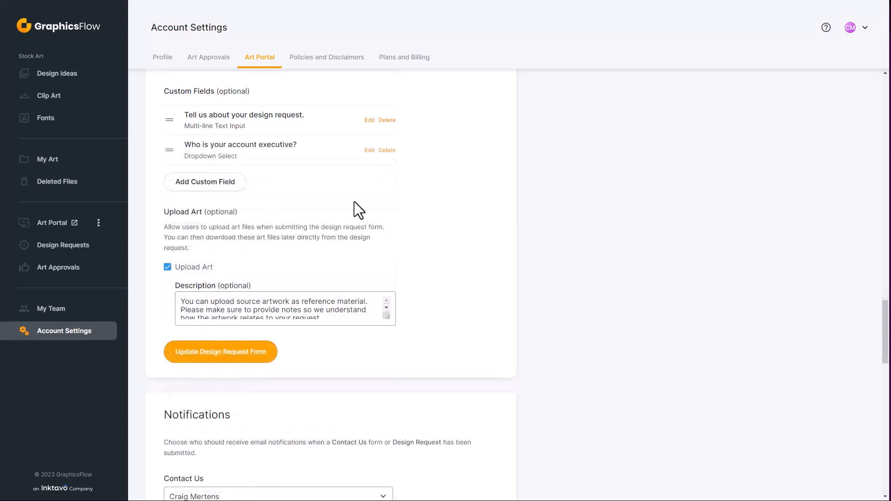
Add an optional Date Picker custom field labelled "This is the date I need for my products to be in hand"
click(230, 181)
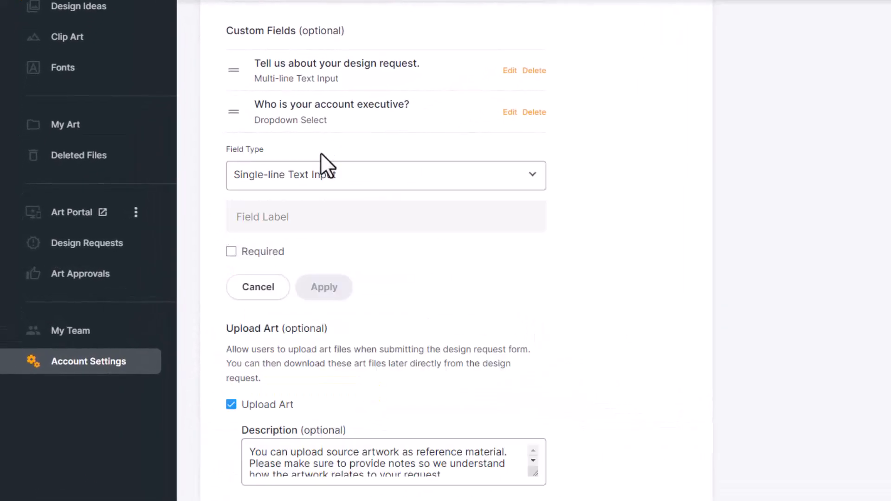
click(533, 175)
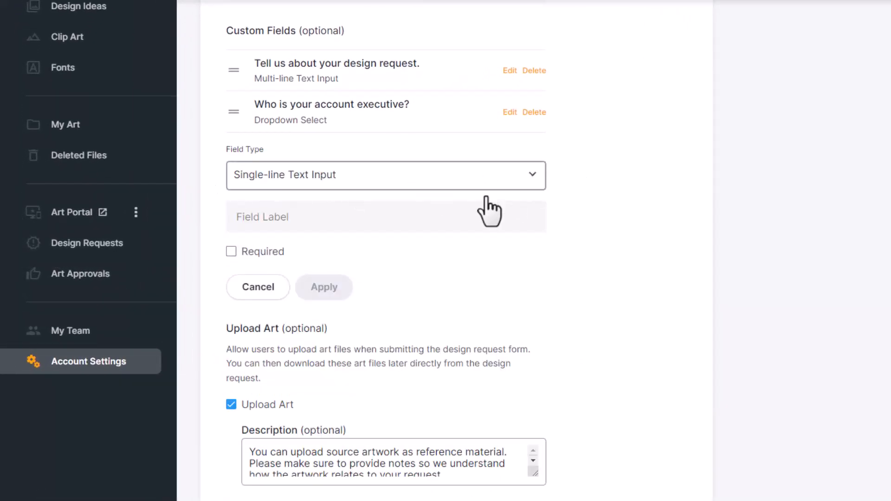
click(273, 307)
text(This is the date I need for m)
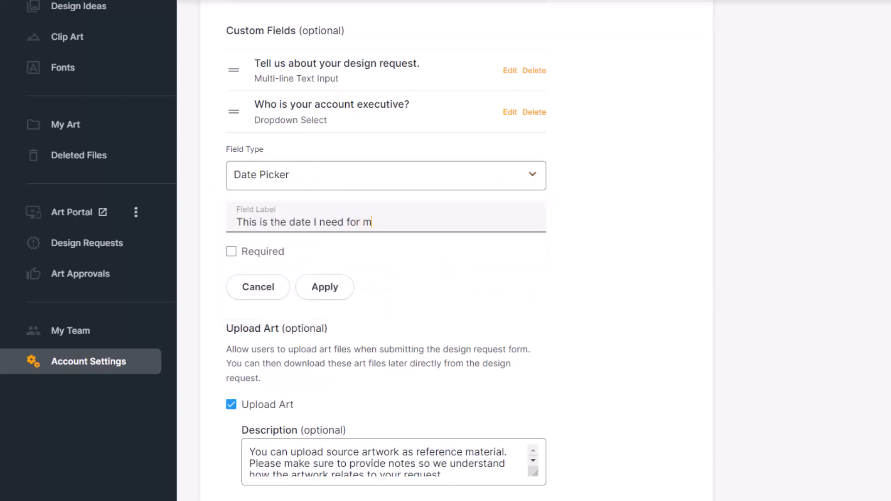
text(y products to be in hand)
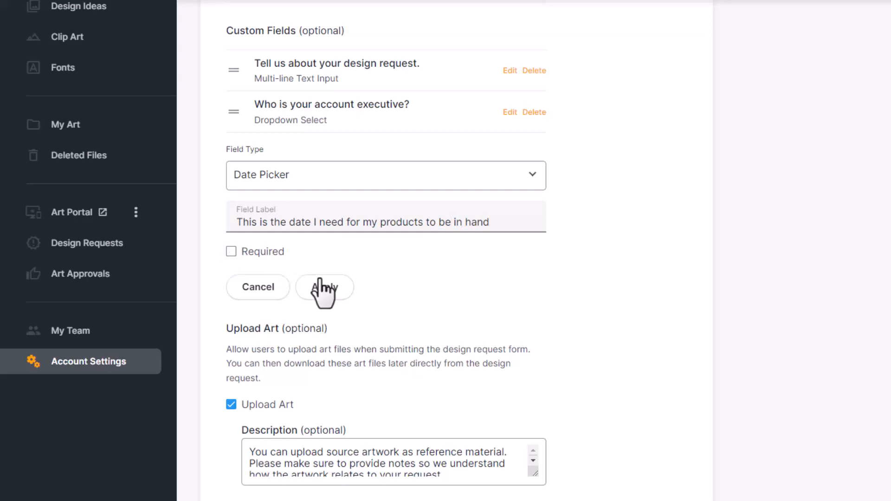
click(337, 292)
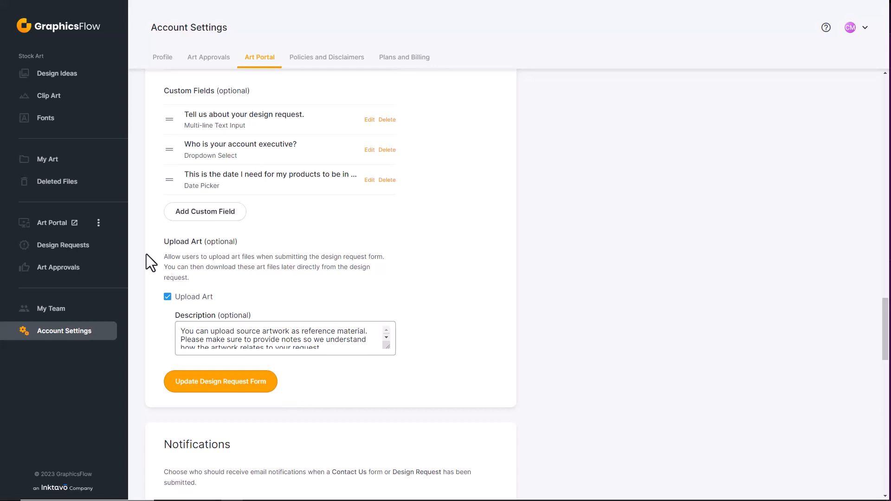
View the Art Portal and add the Junior Varsity Soccer Tournament design (GF_T0823_20) to a design request without notes
click(99, 223)
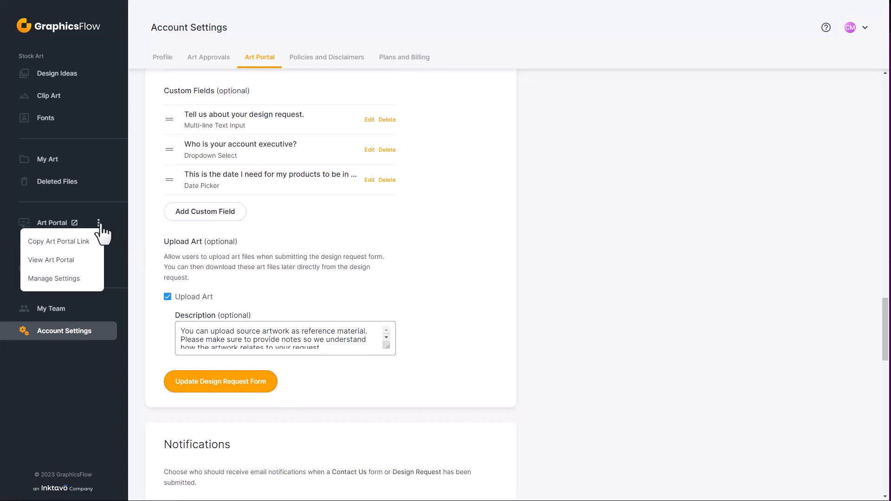
click(69, 261)
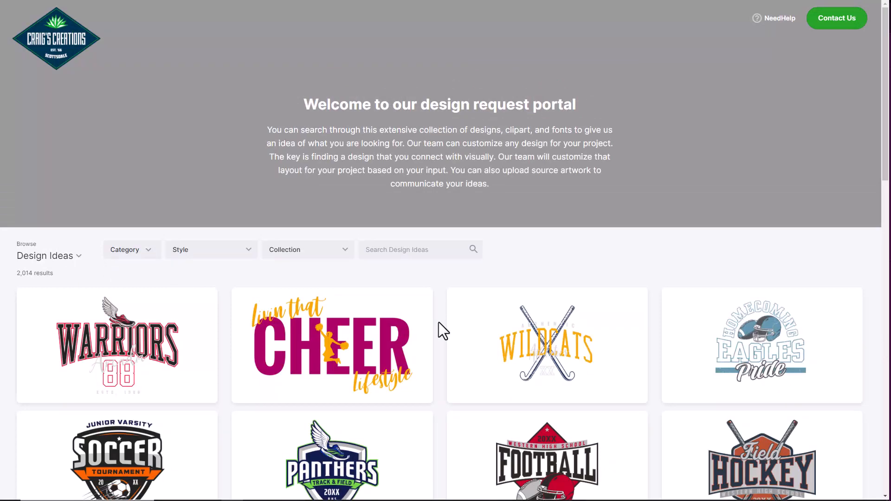
scroll(439, 322, down, 6)
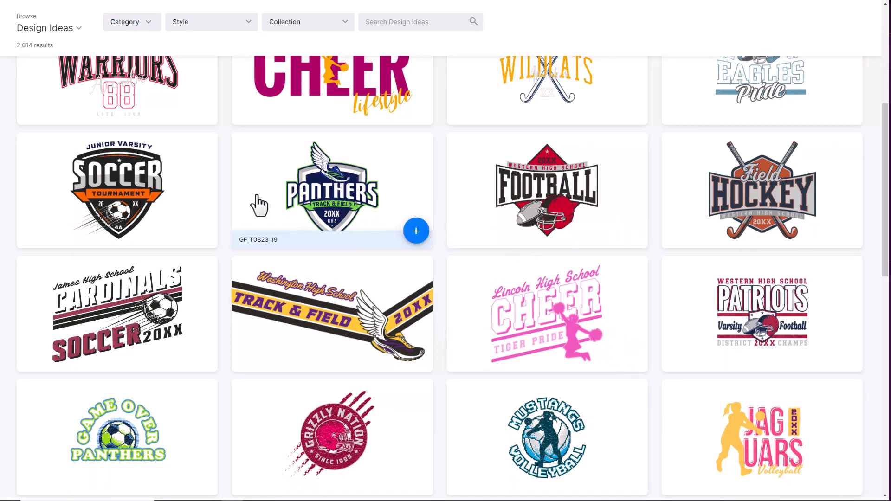
click(175, 194)
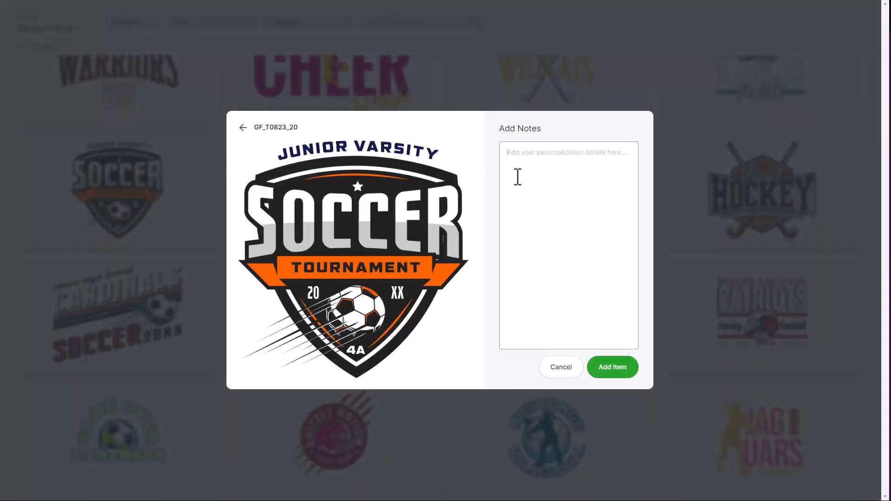
click(620, 369)
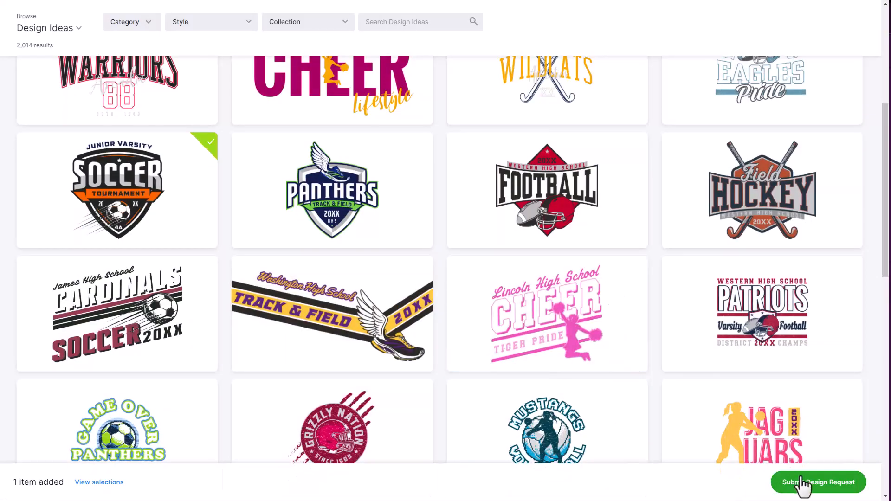
Open the design request submission form and choose the third listed person as account executive
click(807, 485)
scroll(688, 327, down, 3)
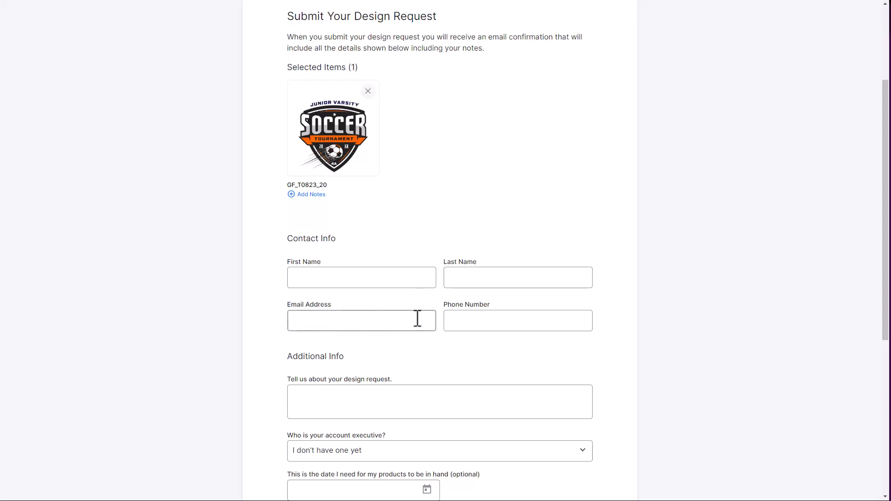
scroll(463, 318, down, 3)
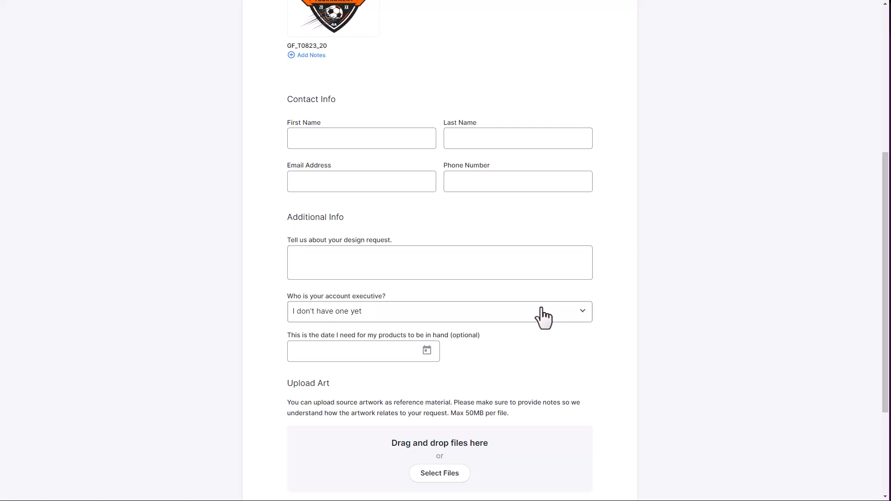
click(581, 314)
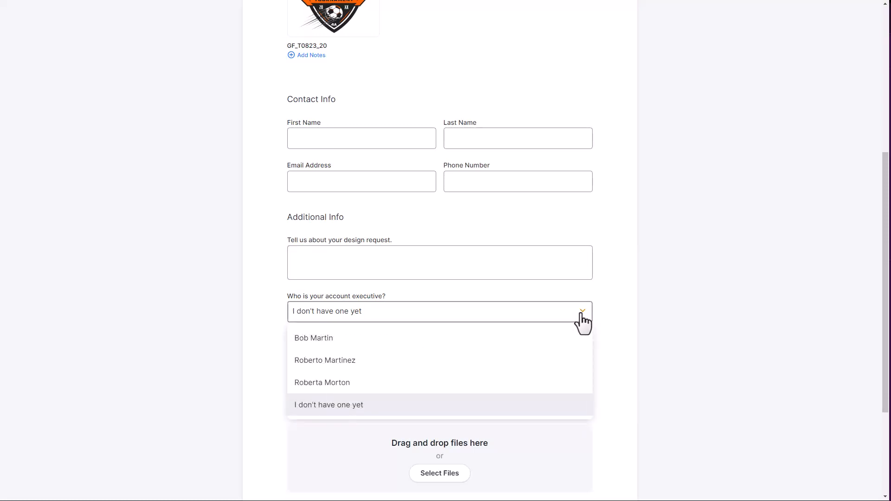
click(328, 385)
Set the date the products are needed in hand to 08/24/2023
scroll(454, 357, down, 3)
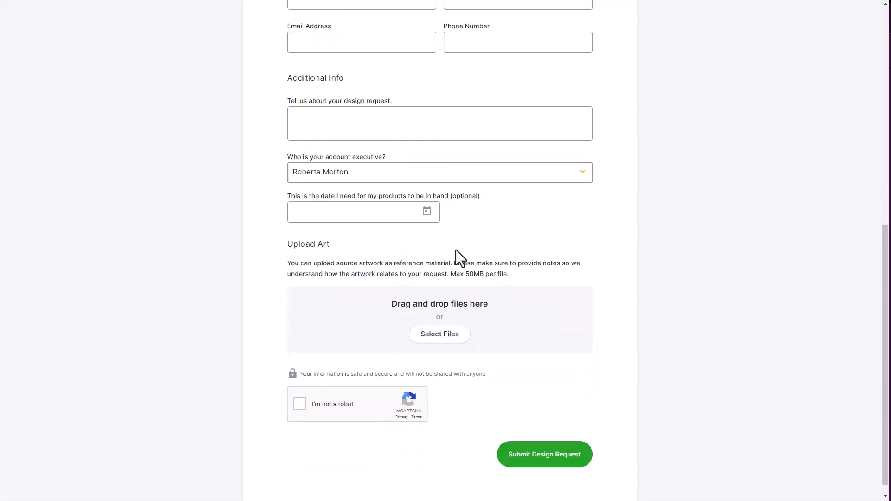
click(426, 215)
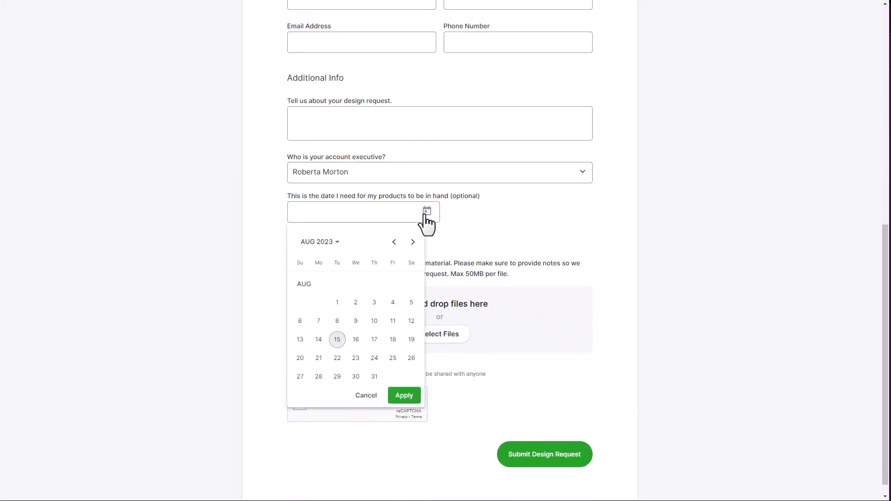
click(374, 358)
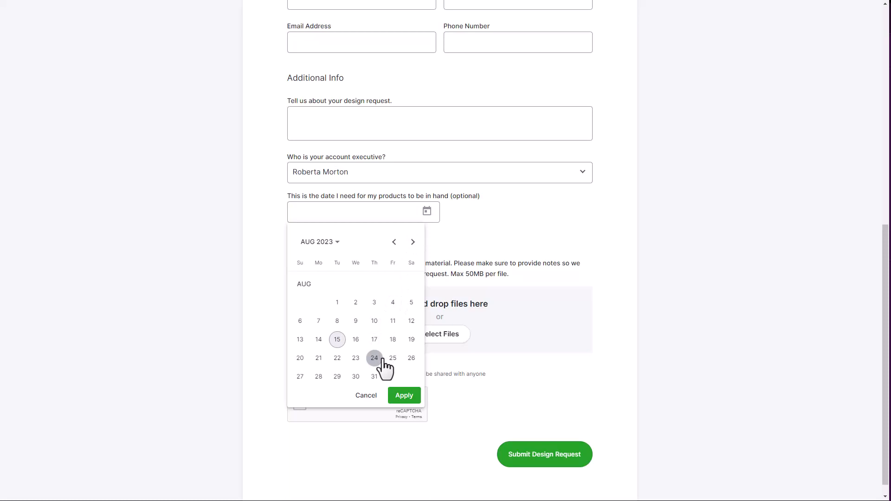
click(405, 396)
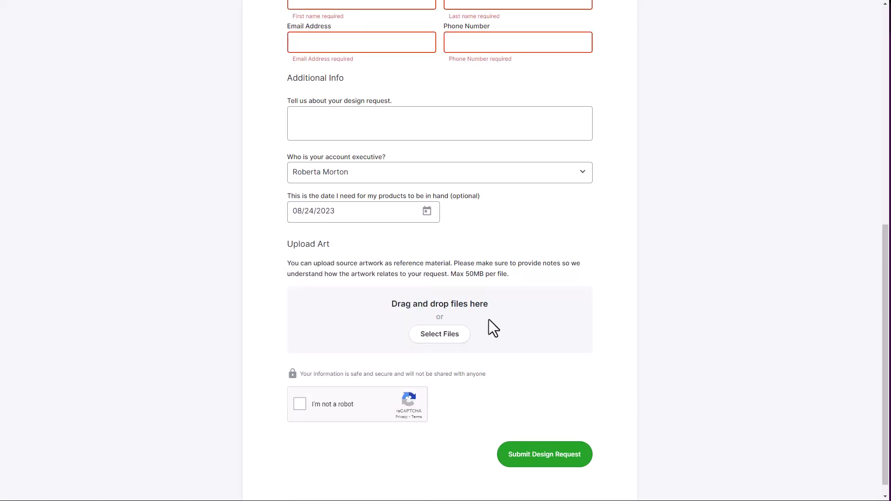
Attach Central Basketball 01 PNG.png as reference art and submit the completed design request
click(449, 338)
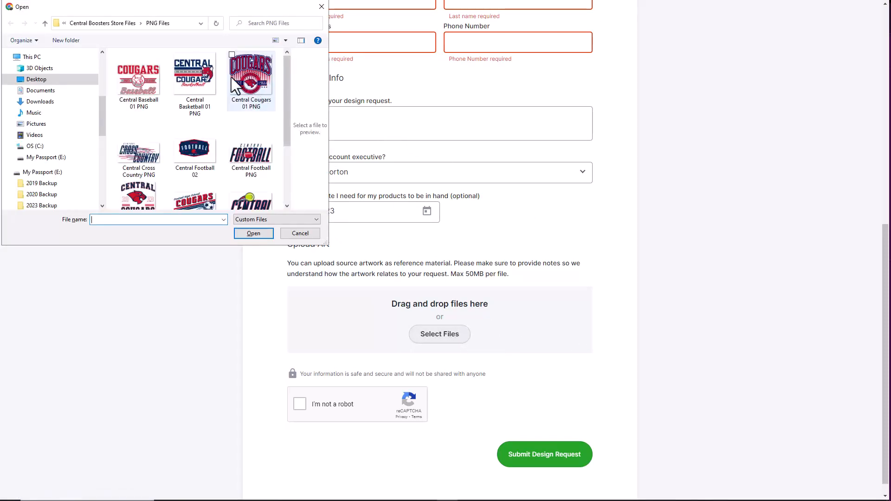
click(195, 79)
click(253, 233)
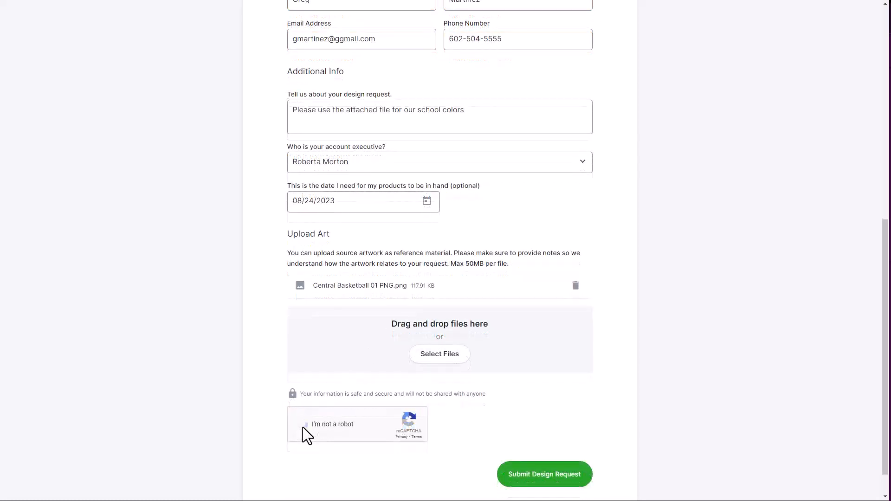
click(539, 479)
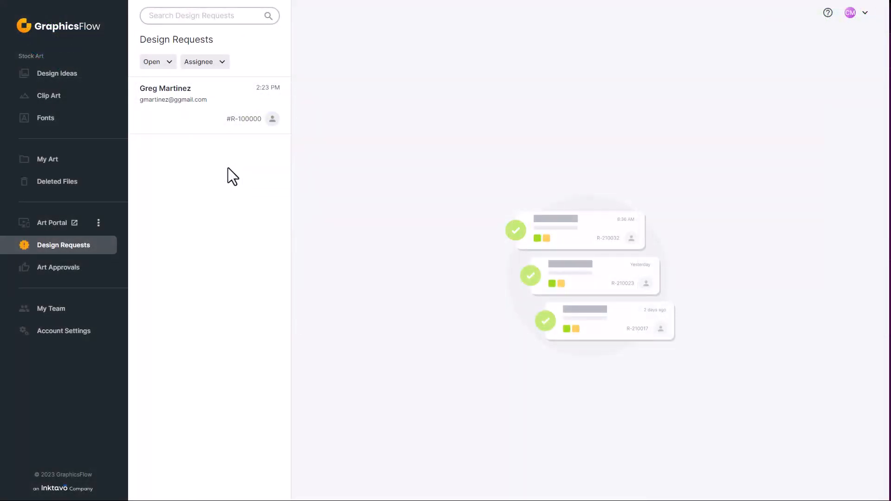
Open the customer's submitted design request and save a copy of the uploaded Central Basketball 01 PNG.png to My Art
click(189, 93)
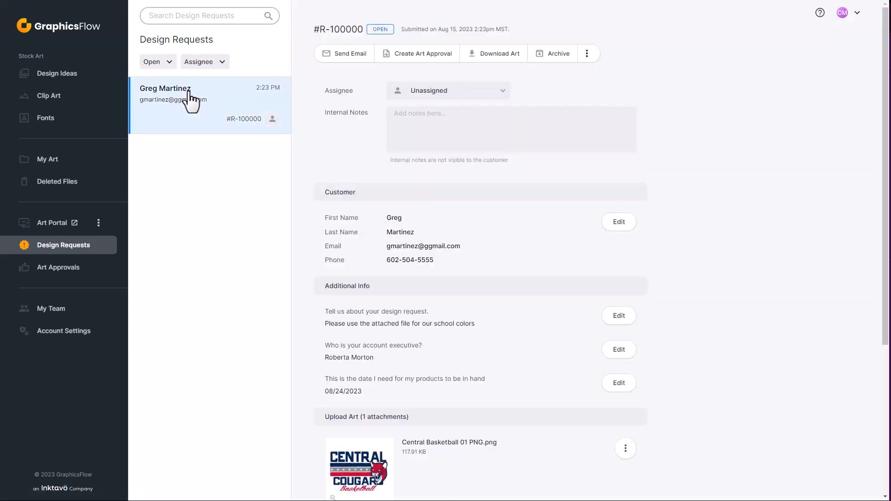
scroll(673, 253, down, 5)
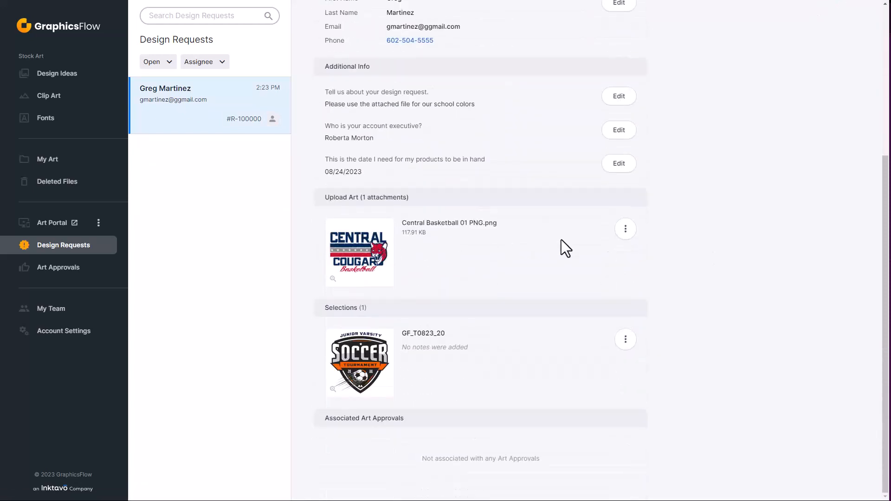
click(627, 230)
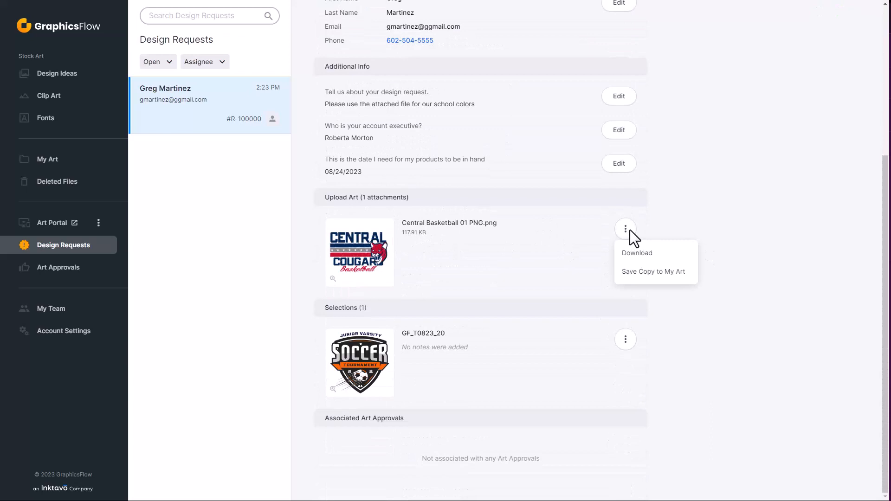
click(656, 273)
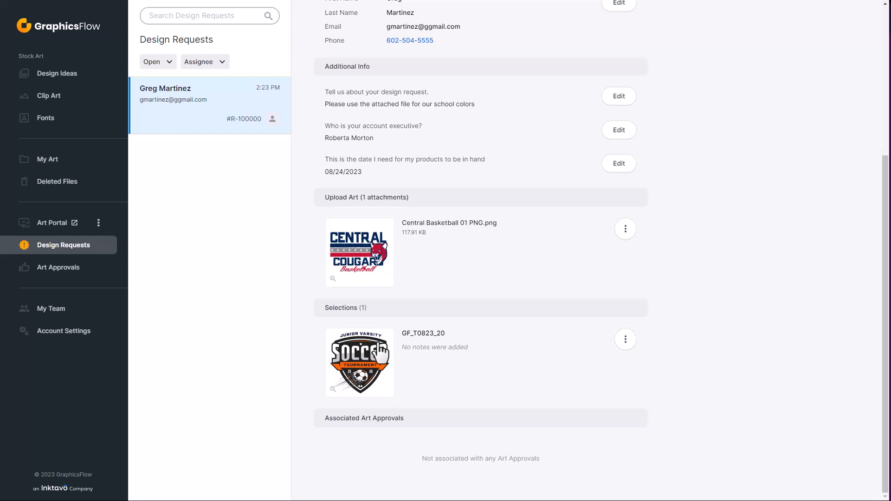
Open the request's selected soccer design (GF_T0823_20) for customizing
click(430, 345)
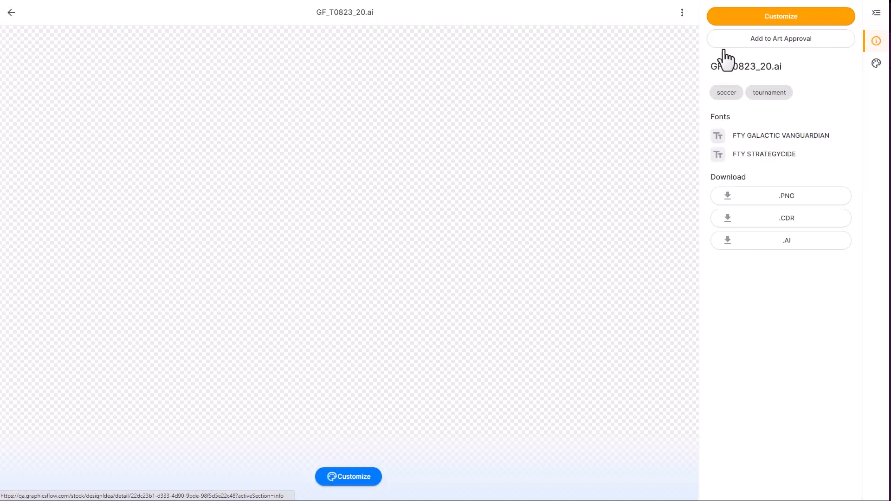
click(757, 19)
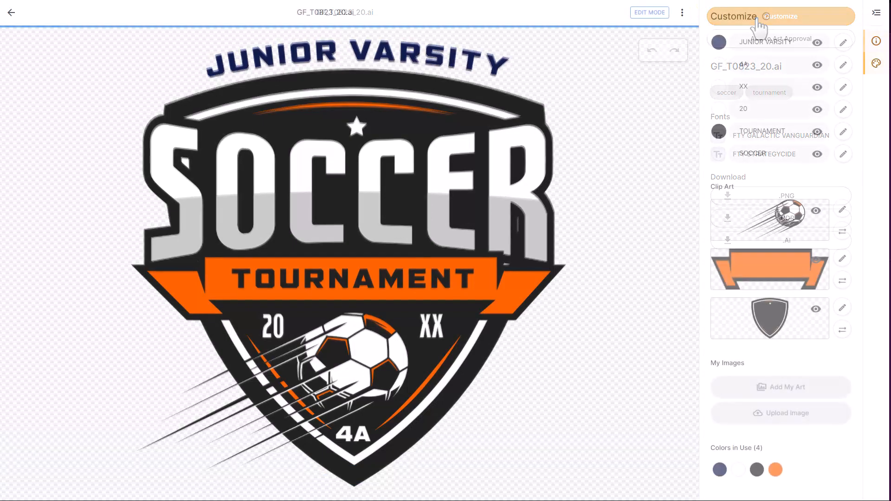